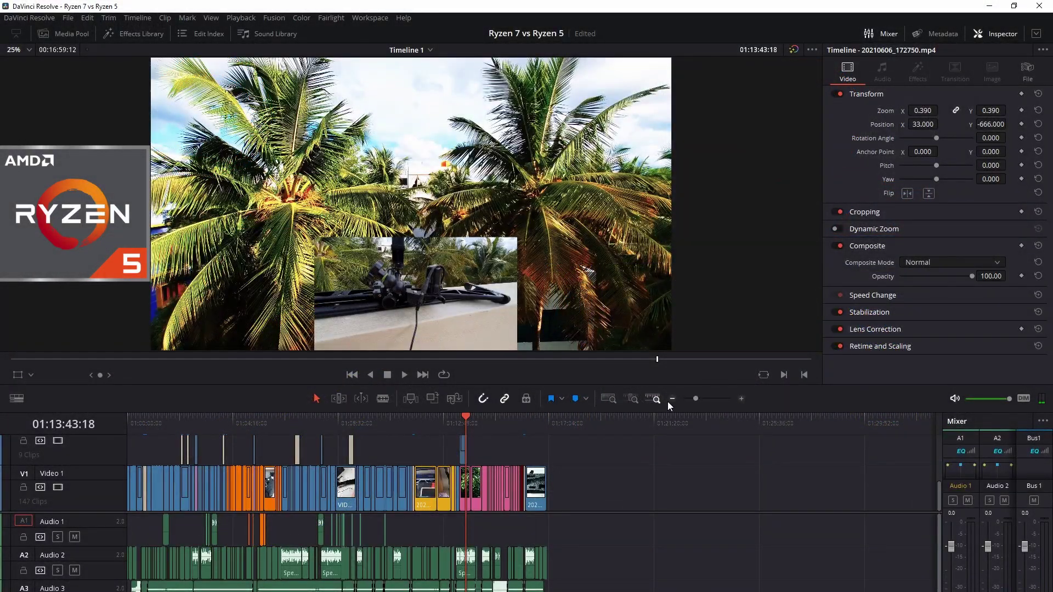
Zoom into the end of Timeline 1, scrub through the final clips and play them
left_click(741, 398)
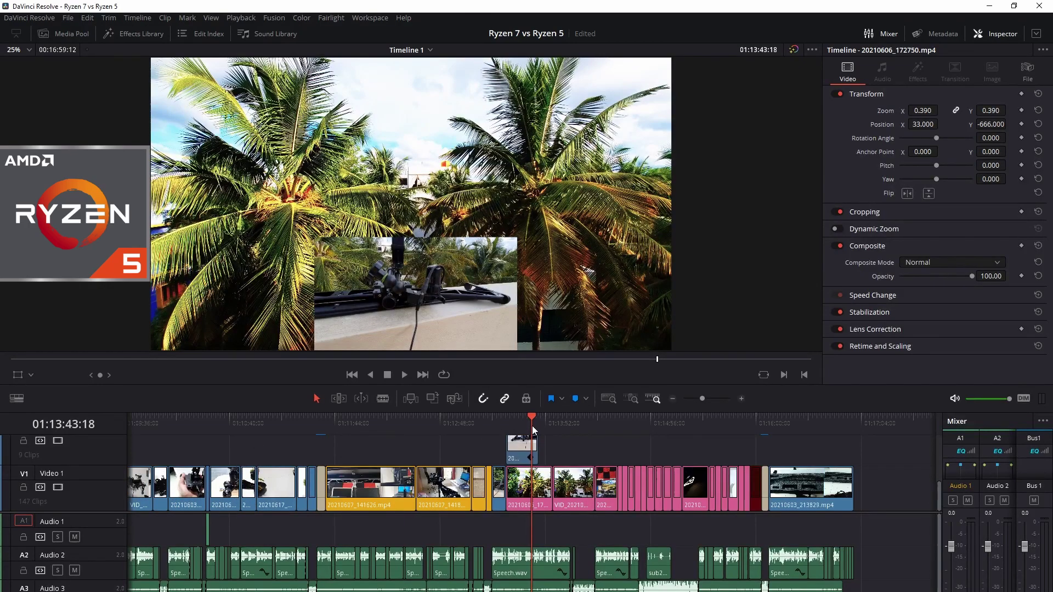
left_click_drag(533, 416, 756, 437)
left_click(405, 375)
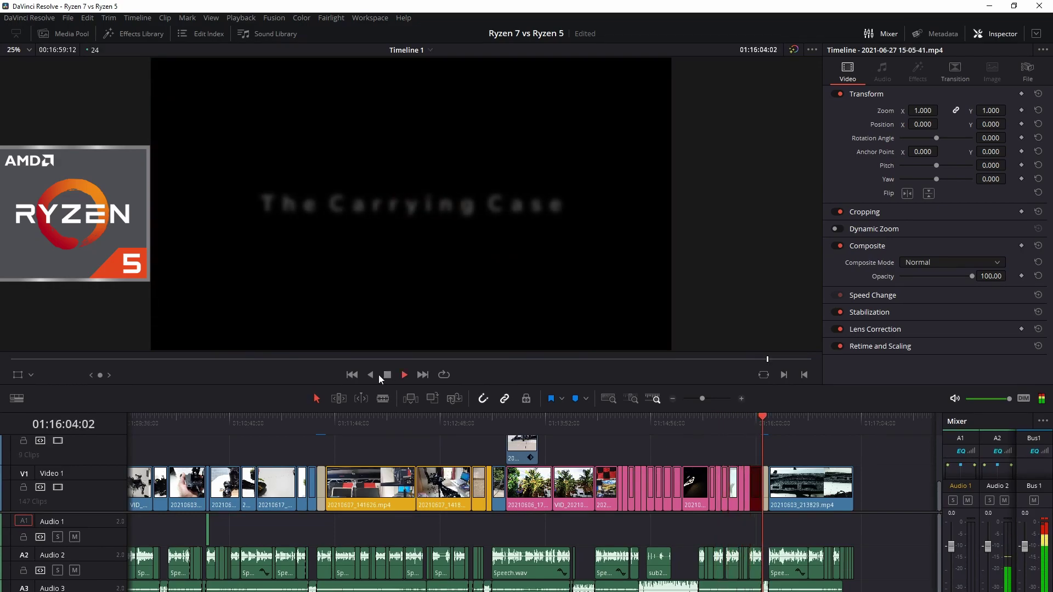
Select the last clips and ripple delete them, leaving 145 clips on the video track
left_click_drag(876, 458, 796, 590)
key("Delete")
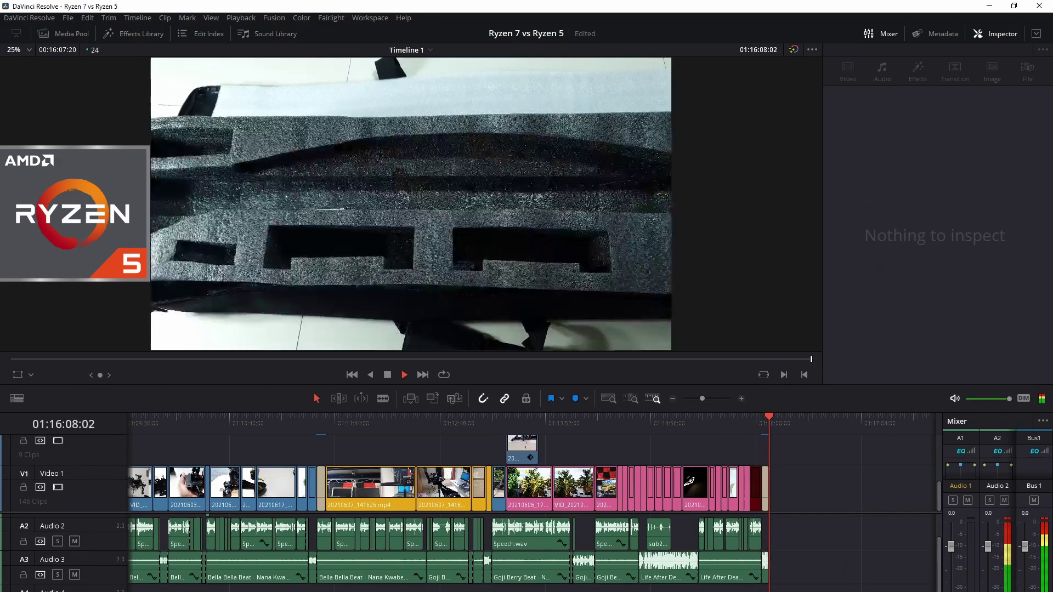
left_click(711, 476)
key("Delete")
left_click(663, 423)
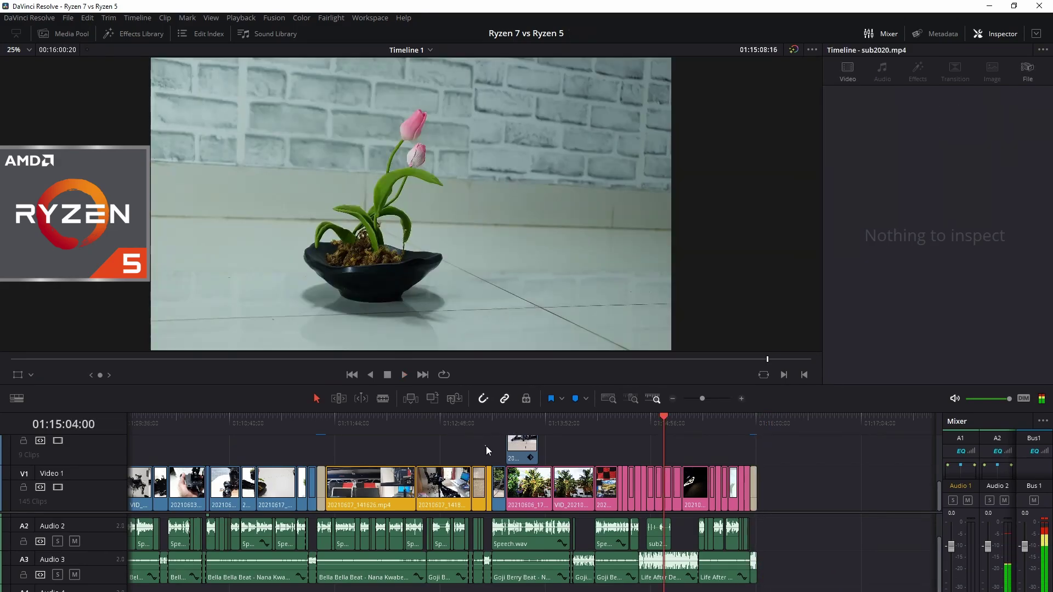
left_click(481, 483)
left_click_drag(487, 445, 132, 590)
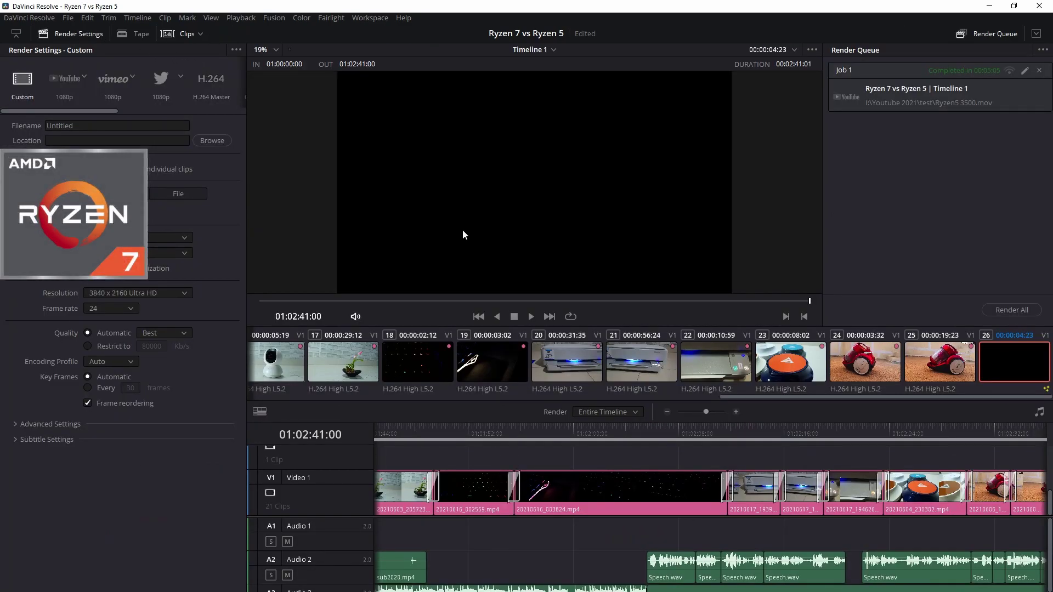
Return to the Edit page and scrub Timeline 1 toward the printer clip, zooming in on the later part
key("shift+4")
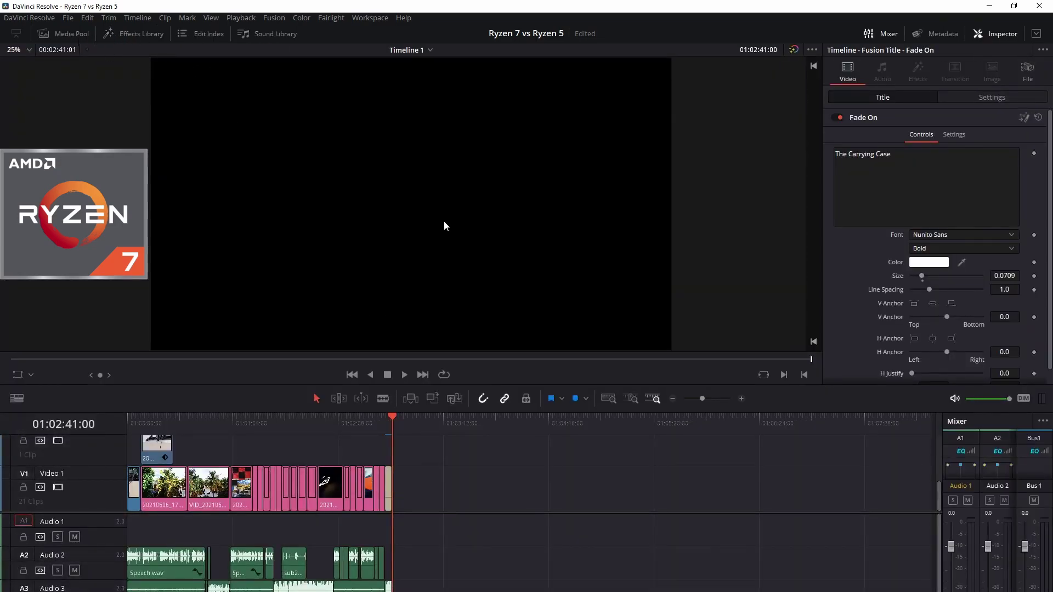
left_click_drag(176, 417, 374, 448)
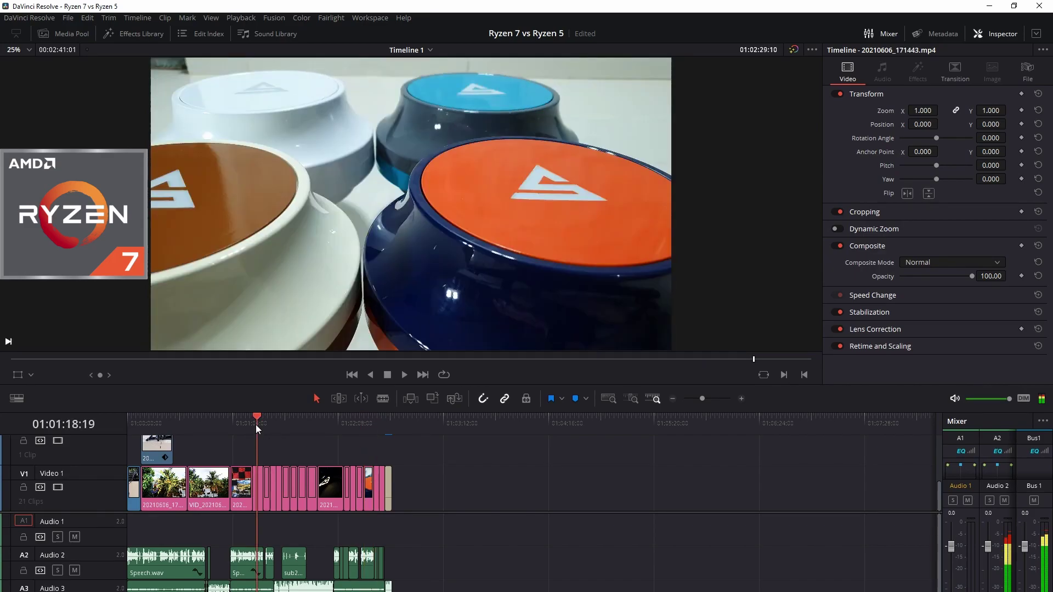
left_click_drag(255, 424, 238, 426)
scroll(238, 426, "up", 3)
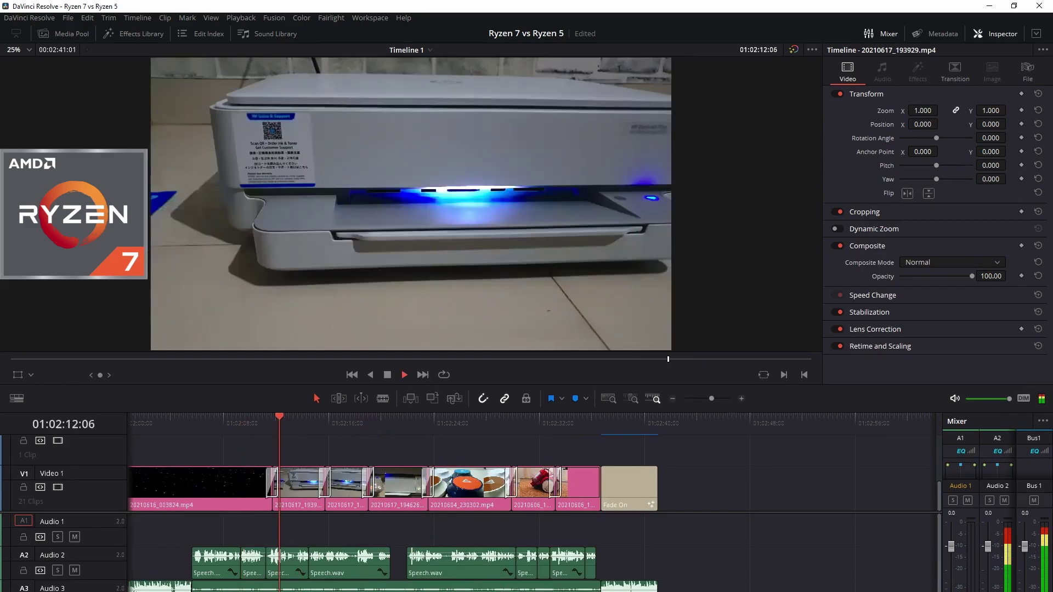
right_click(673, 591)
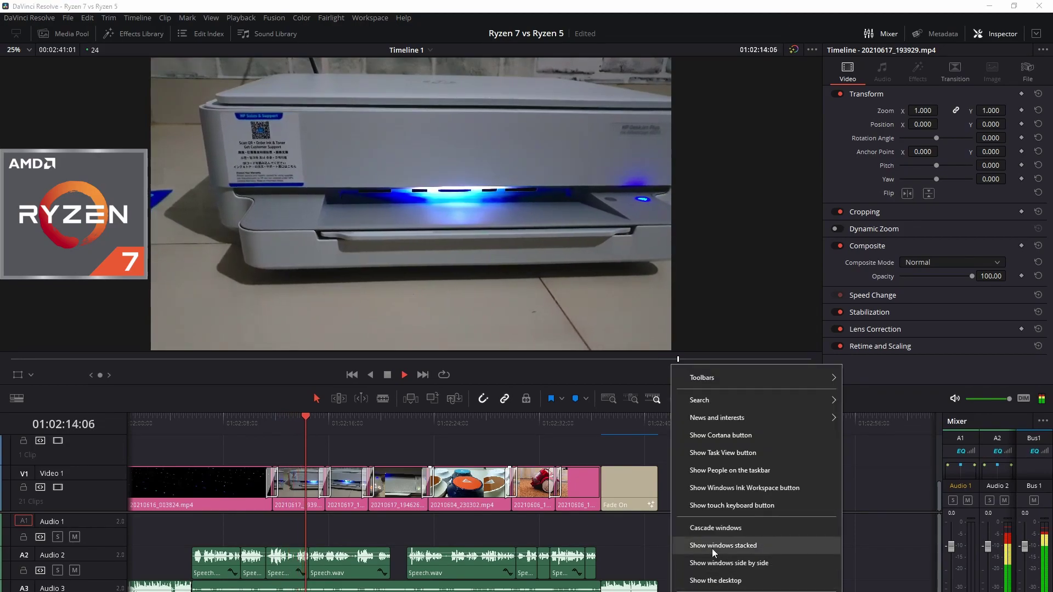
Open Task Manager's CPU performance graph and place it at the upper right
left_click(707, 591)
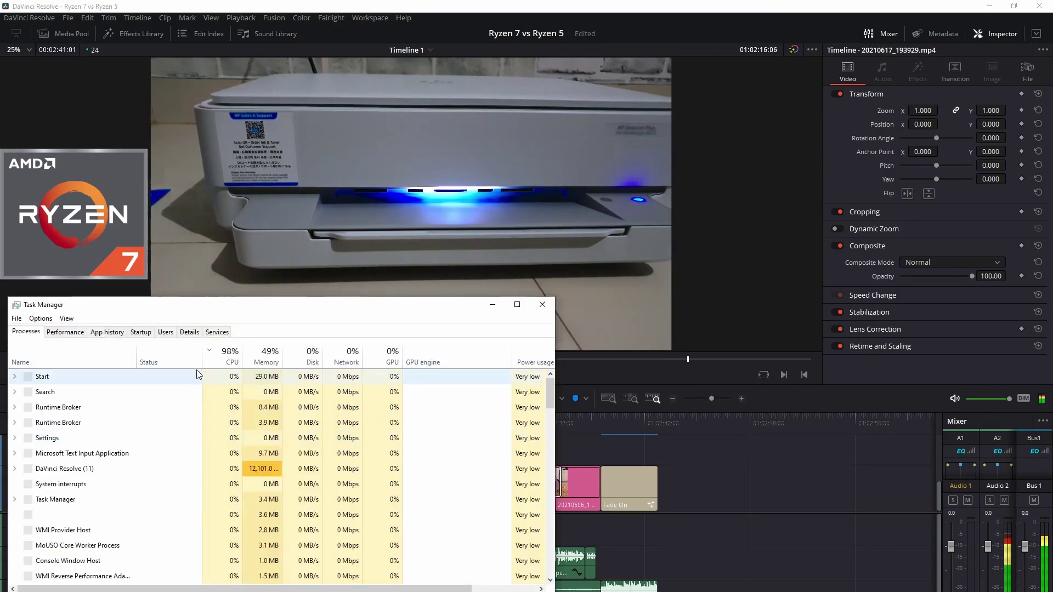
left_click(65, 332)
left_click_drag(187, 307, 629, 124)
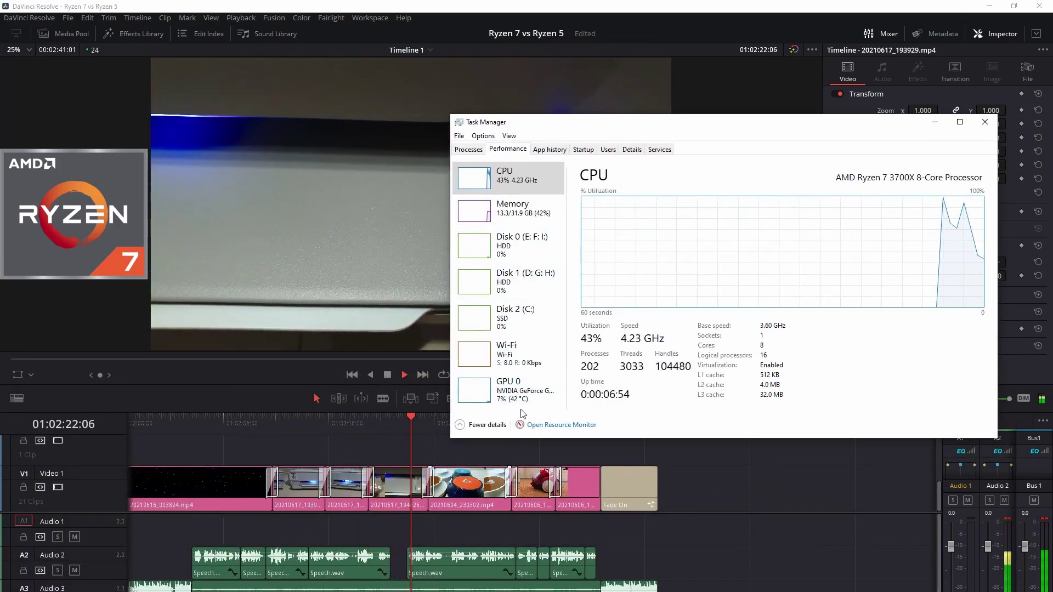
Play the timeline from 01:02:17:18 while watching Ryzen 7 3700X CPU load, then stop and go to Deliver
left_click_drag(420, 417, 351, 417)
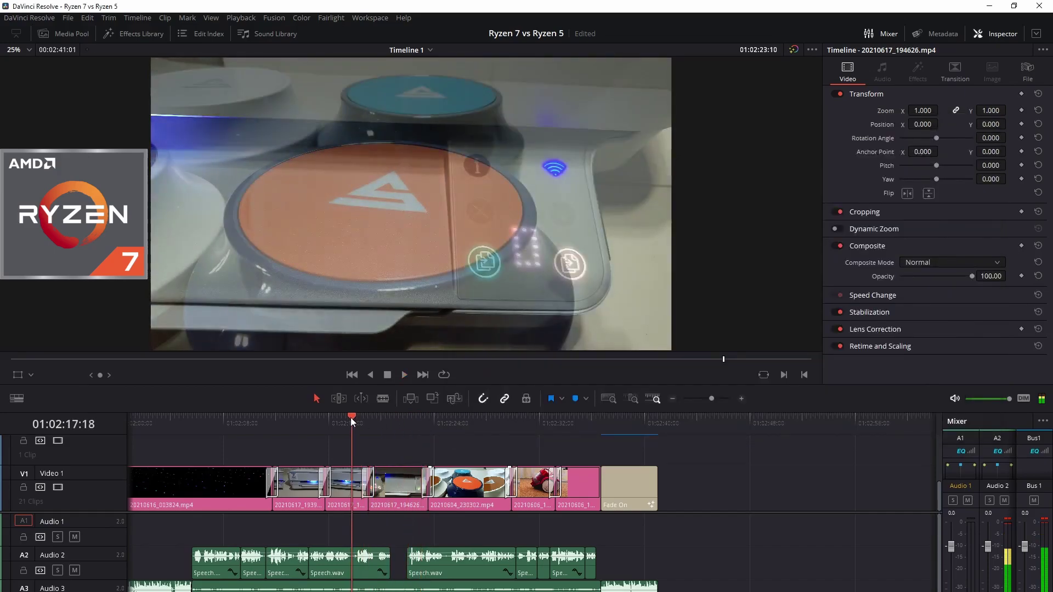
key("space")
key("alt+Tab")
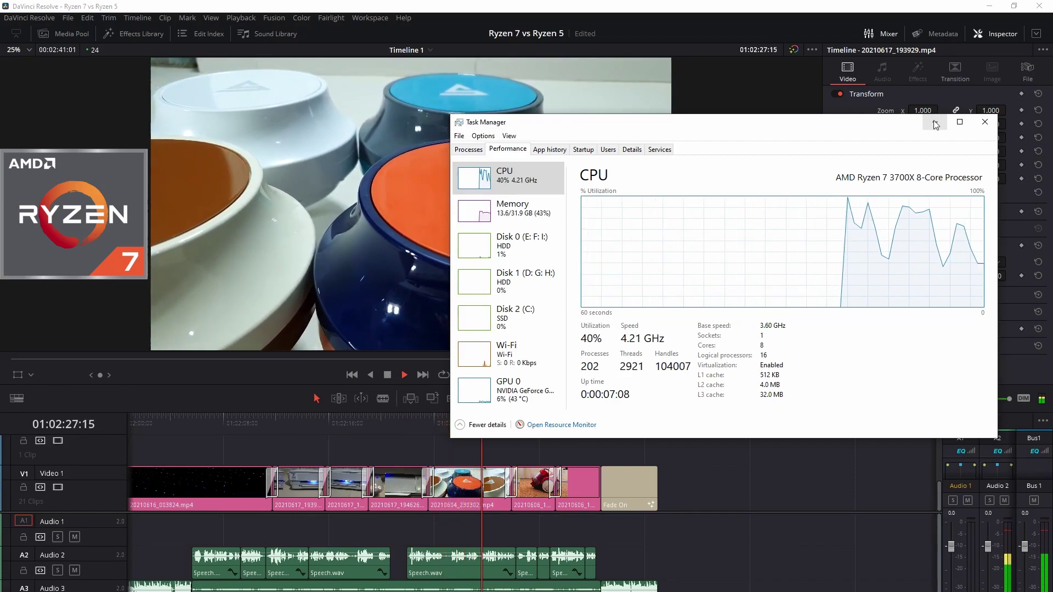
left_click(926, 122)
left_click(403, 375)
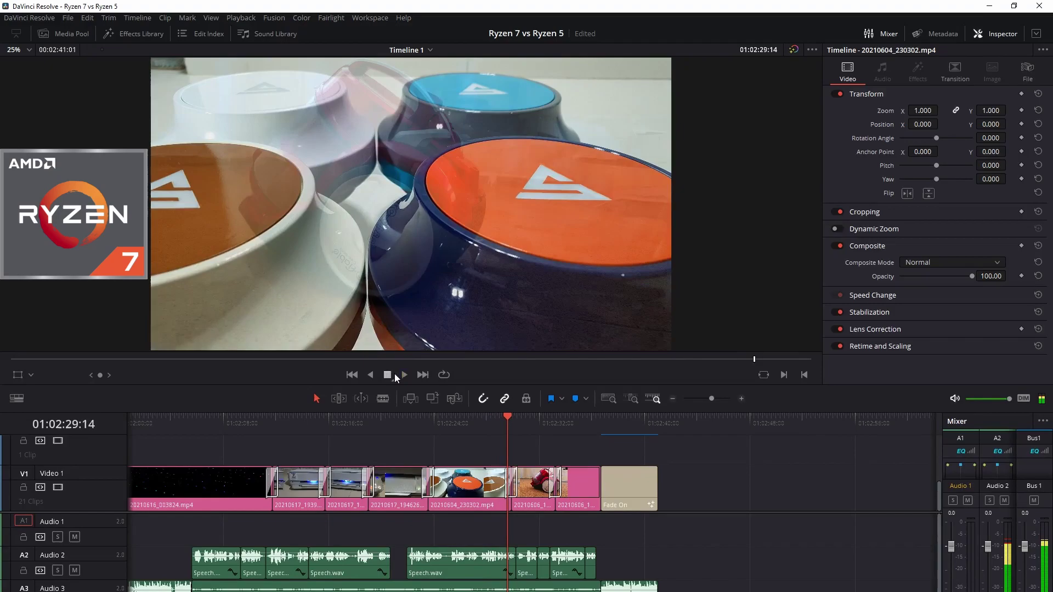
key("shift+8")
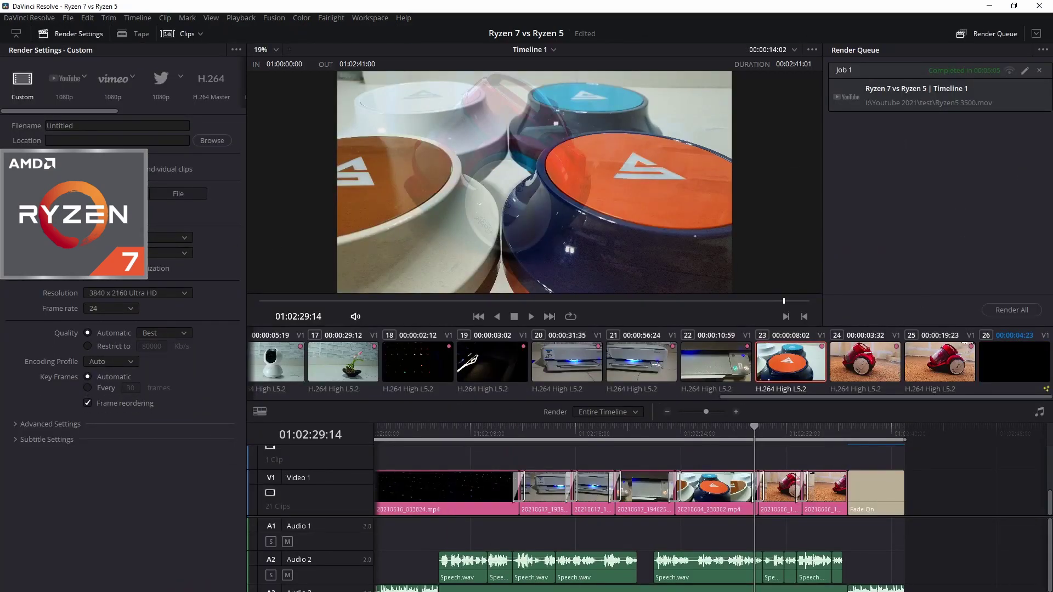
Apply the YouTube 2160p (3840 x 2160) preset and render the timeline, keeping Task Manager in view
left_click(68, 80)
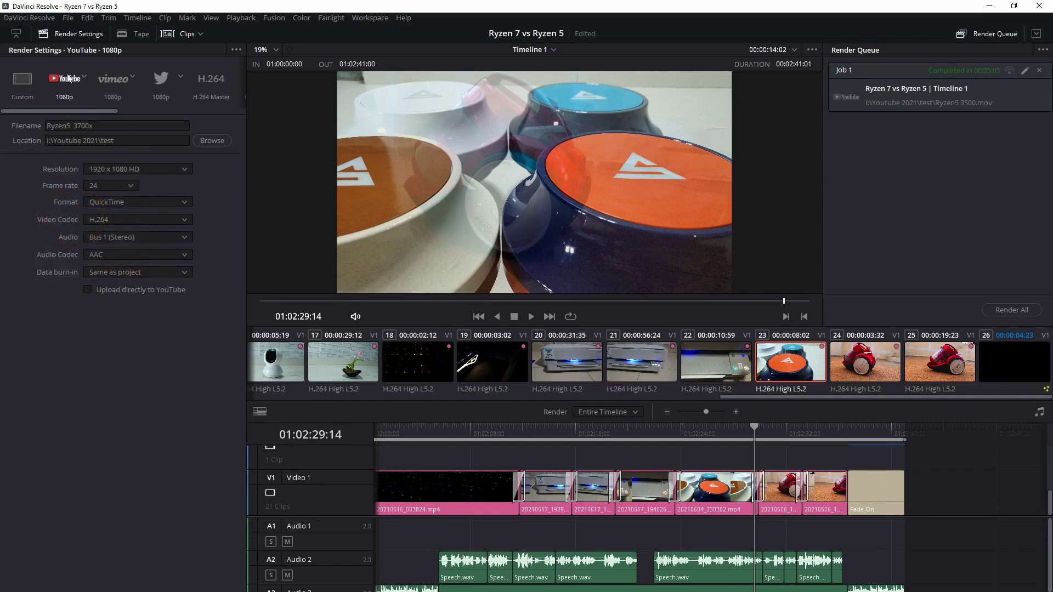
left_click(84, 77)
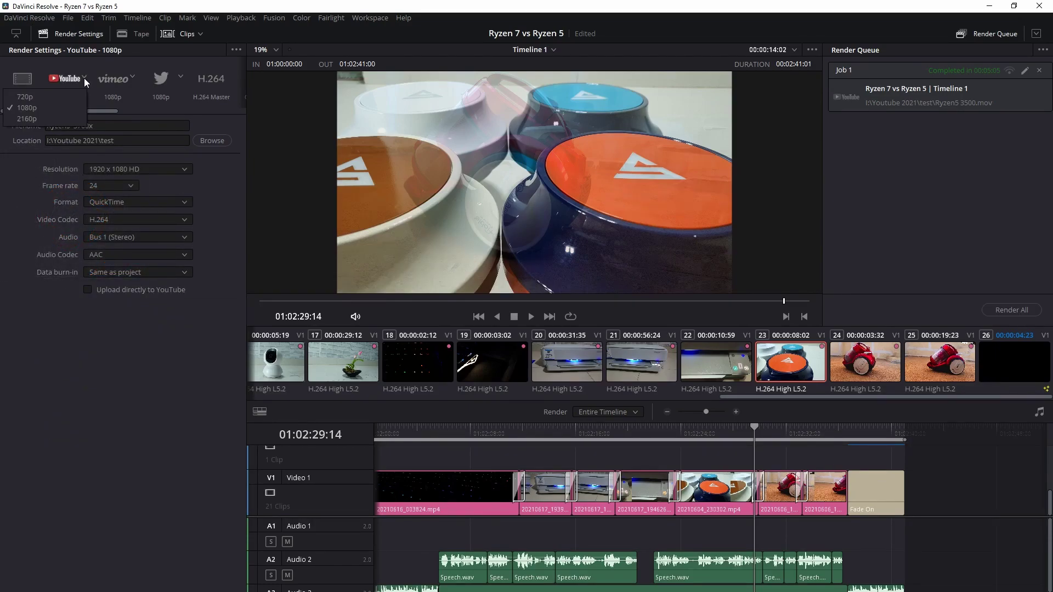
left_click(55, 120)
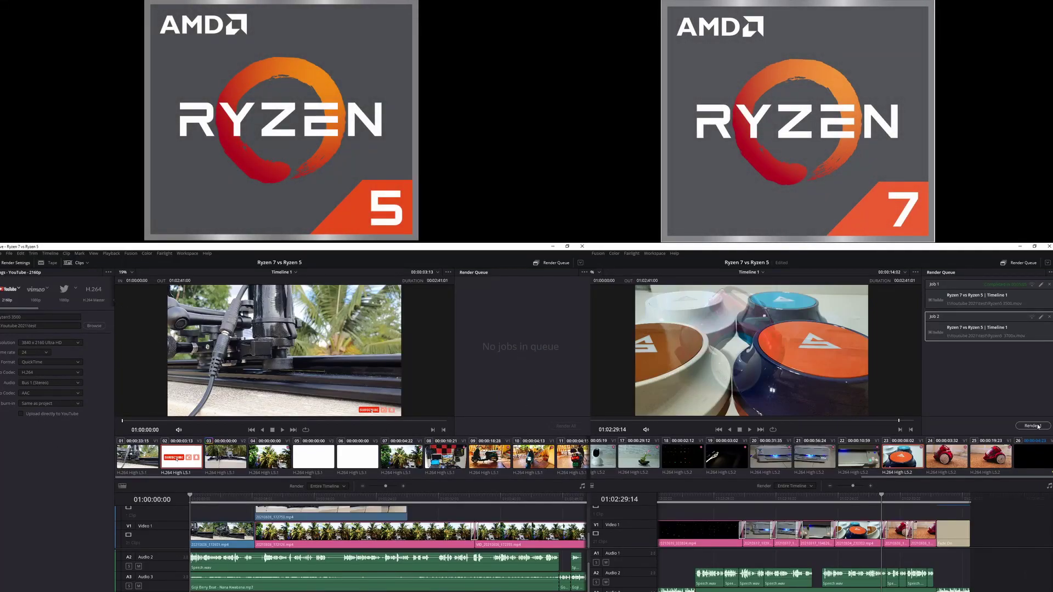
left_click(563, 427)
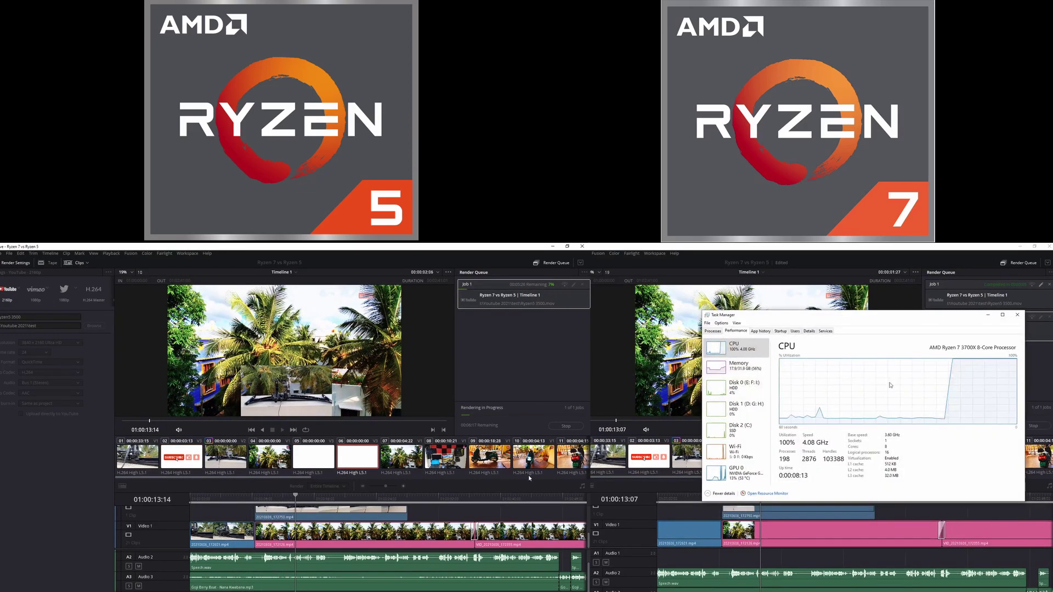
left_click_drag(868, 322, 637, 369)
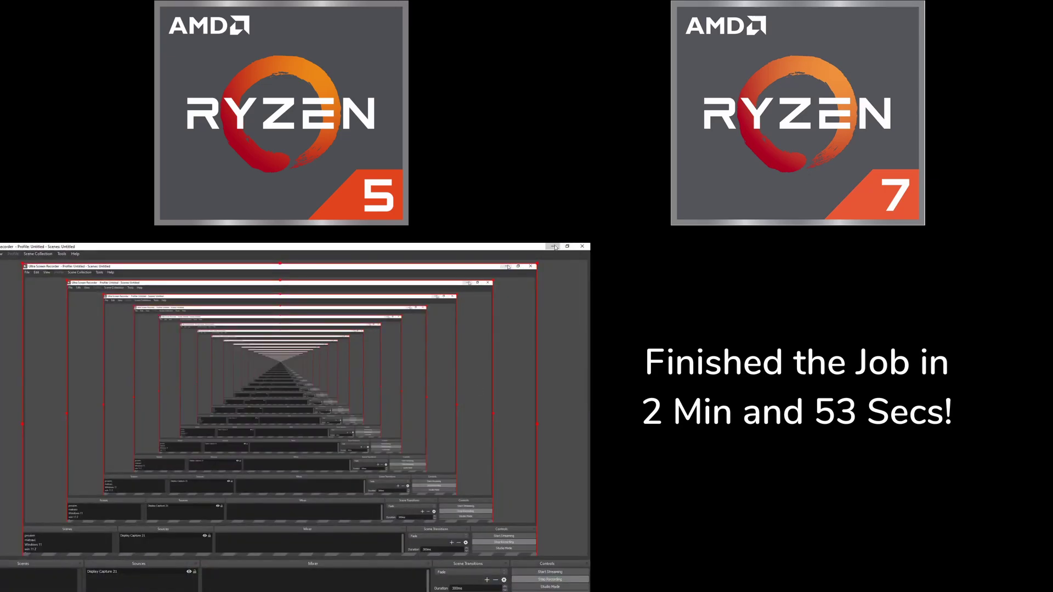
Close the OBS window and reposition Task Manager to watch 100% CPU on the Ryzen 5 3500 while Job 1 renders
left_click(554, 247)
left_click_drag(454, 376, 335, 294)
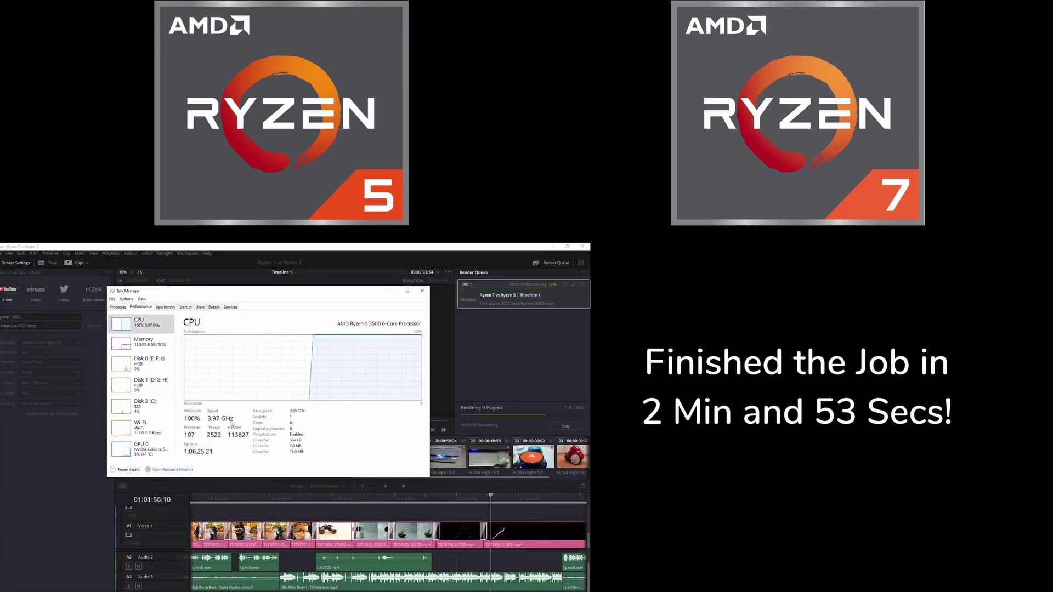
left_click_drag(329, 291, 196, 423)
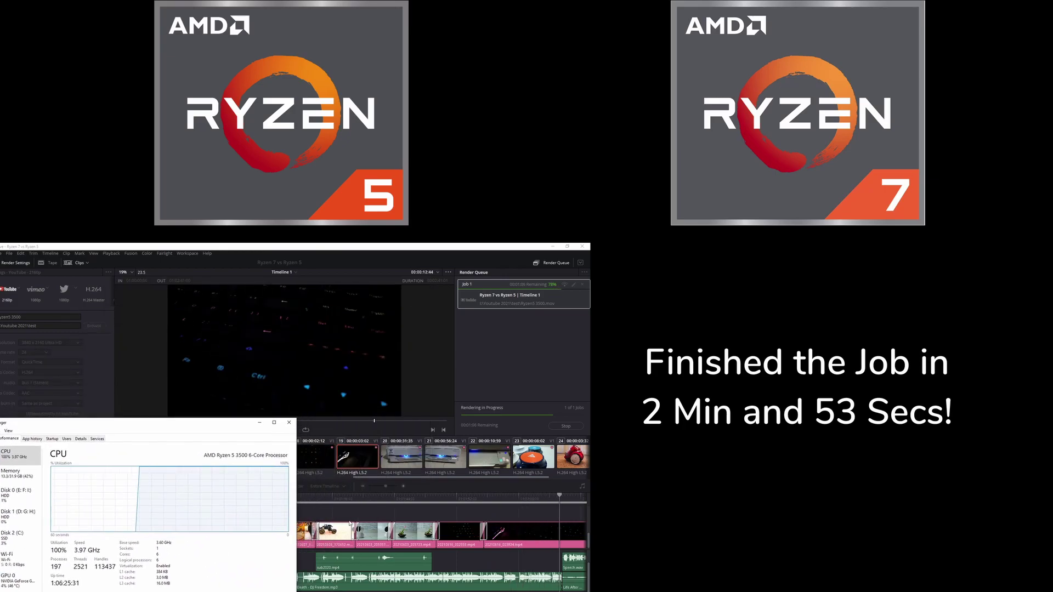